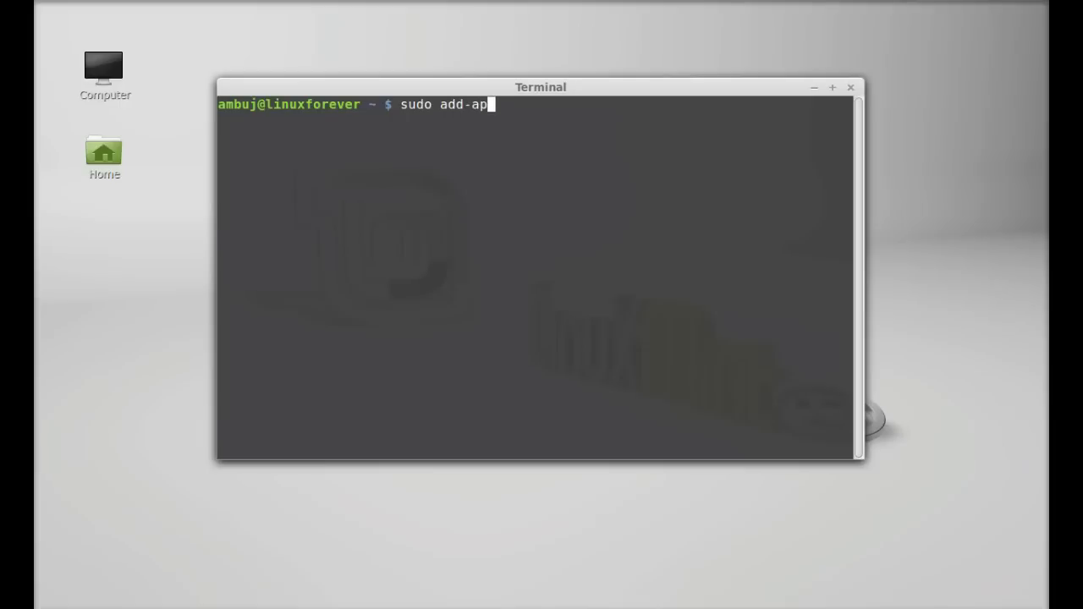
Step: Complete and run sudo add-apt-repository ppa:tomahawk/ppa, authenticate with the account password, and confirm adding the repository
text(repository)
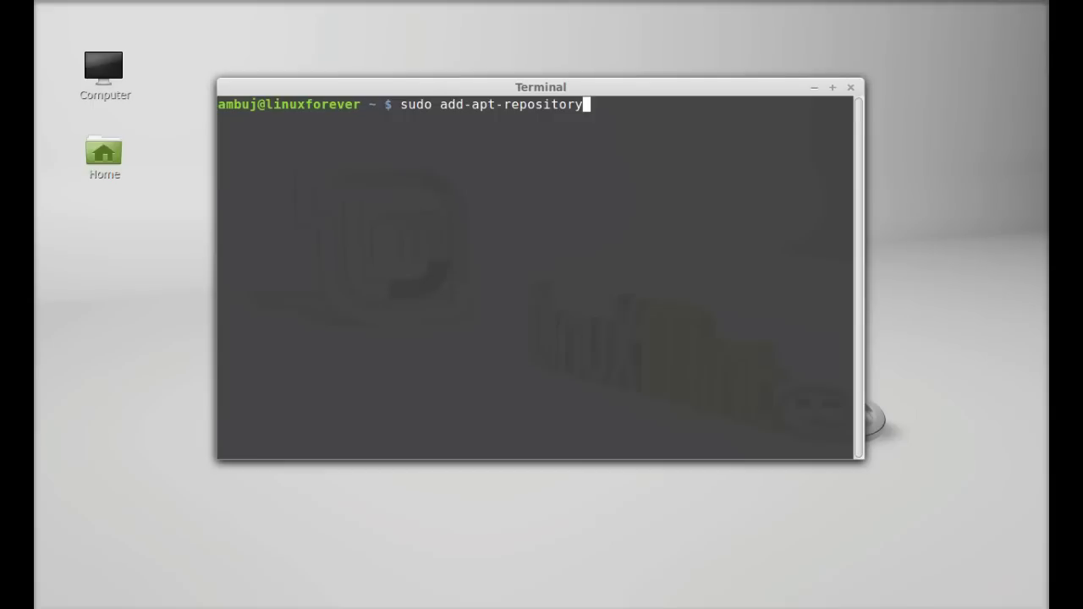
text( ppa:toma)
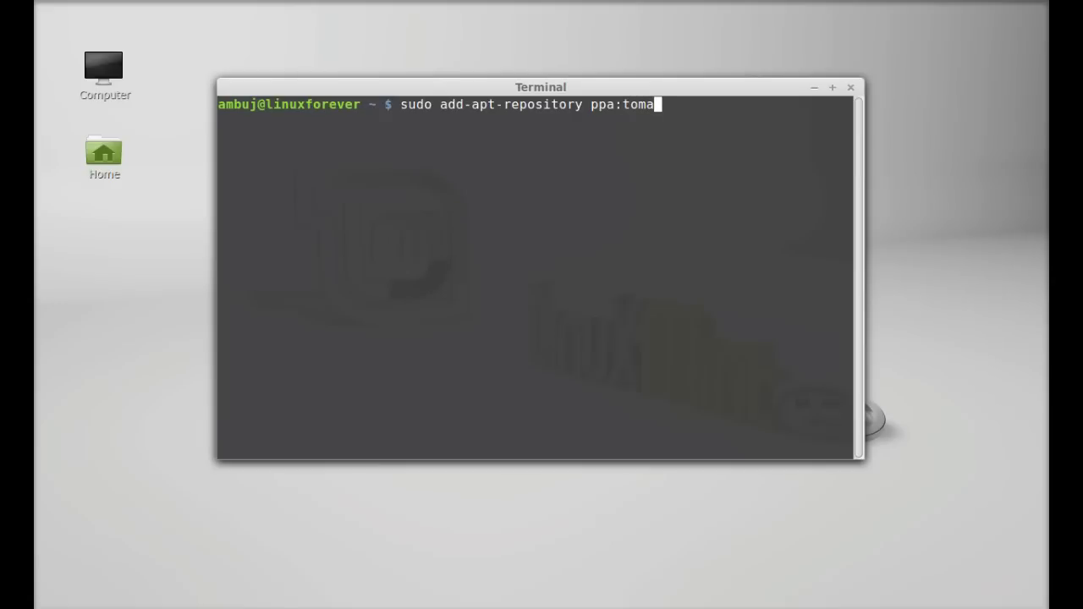
text(hawk/ppa)
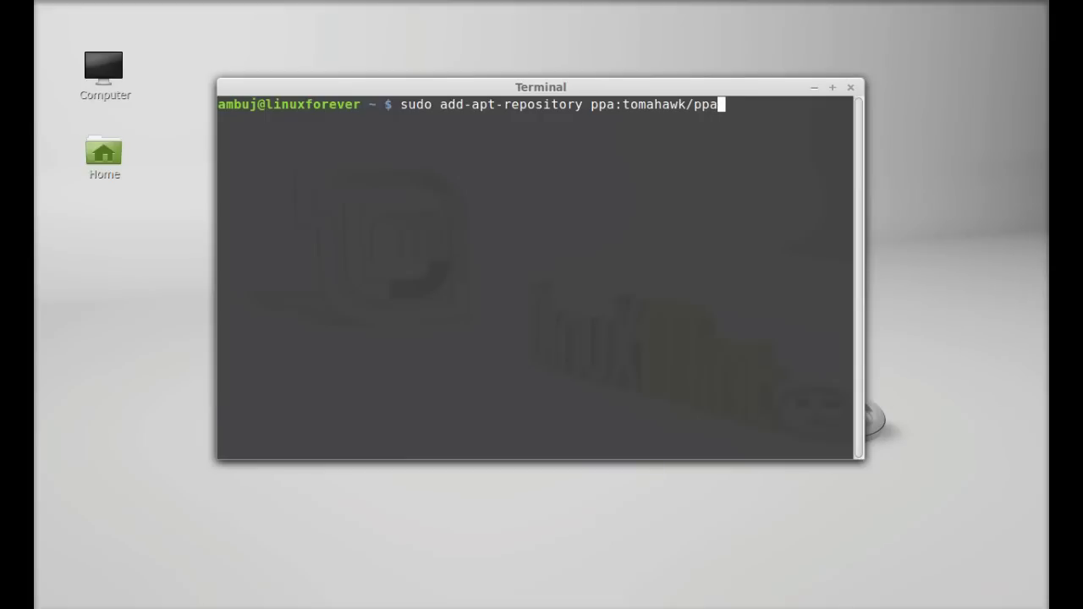
key(Return)
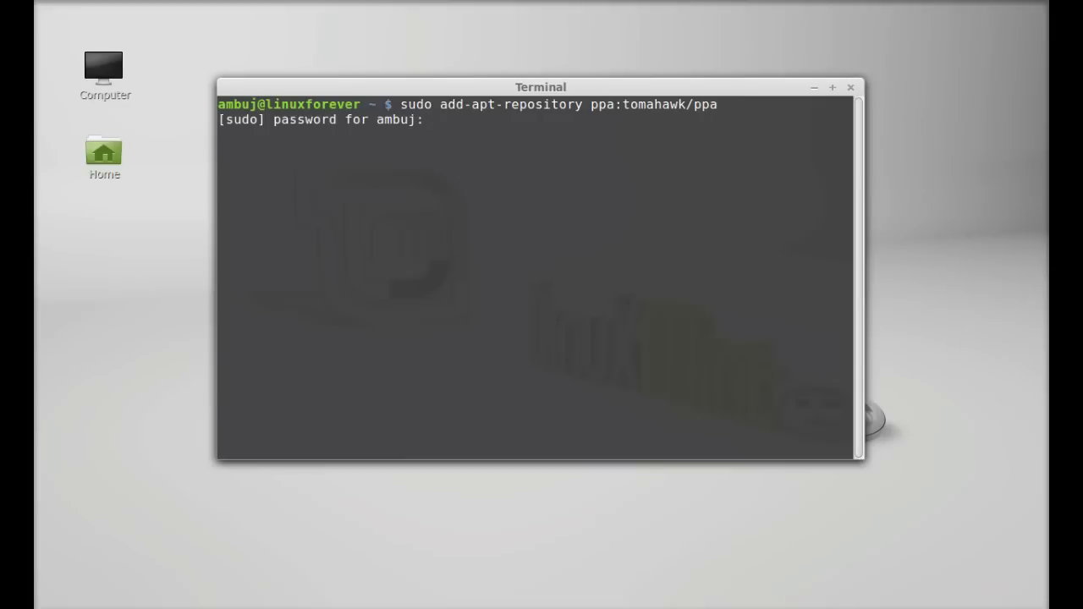
key(Return)
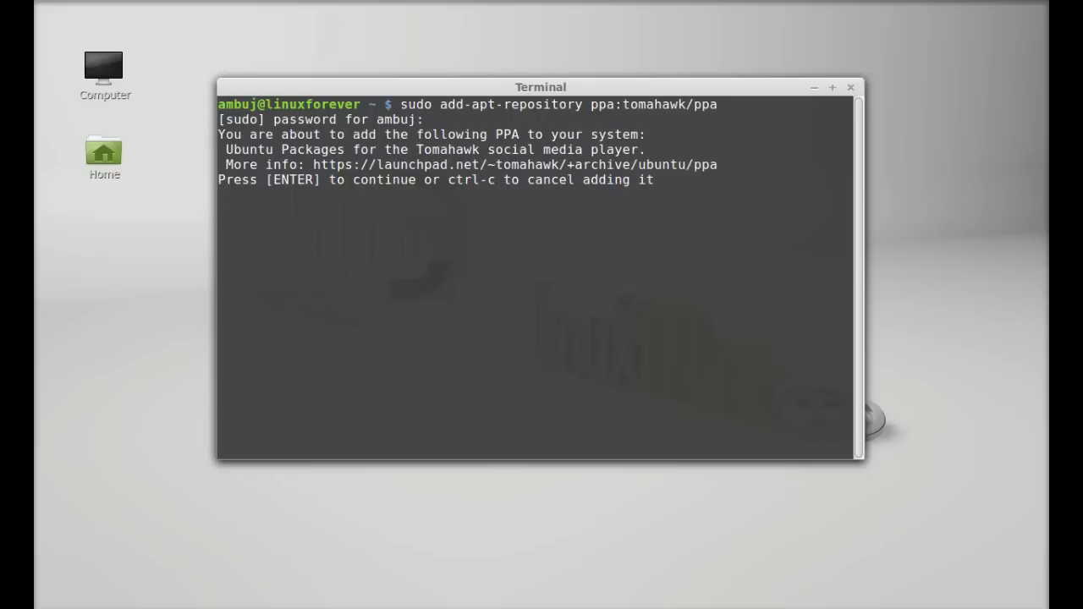
key(Return)
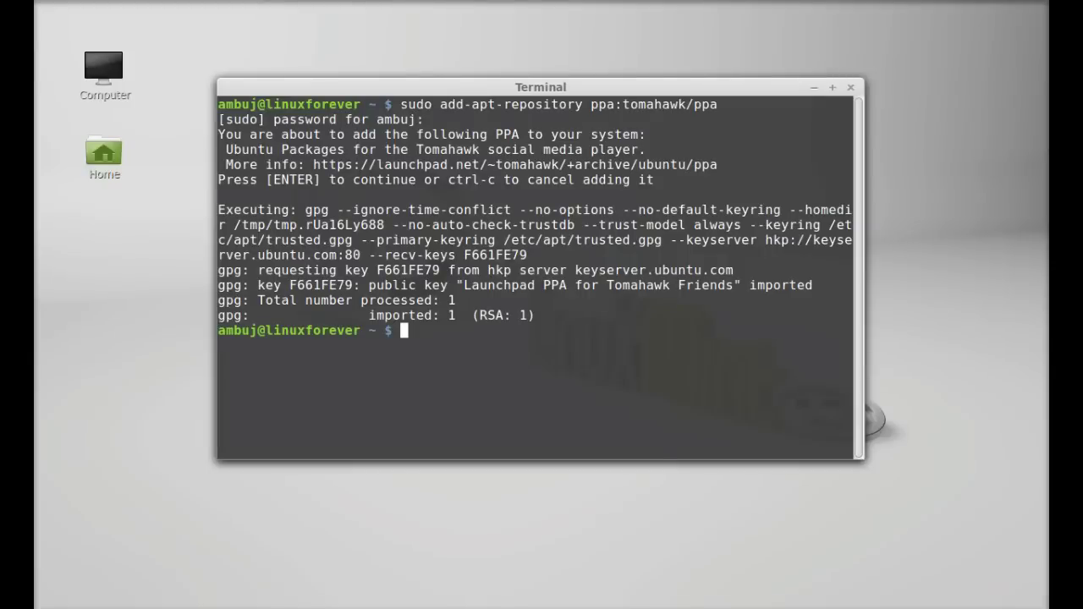
Step: Refresh the package lists with sudo apt-get update
text(sudo apt-get)
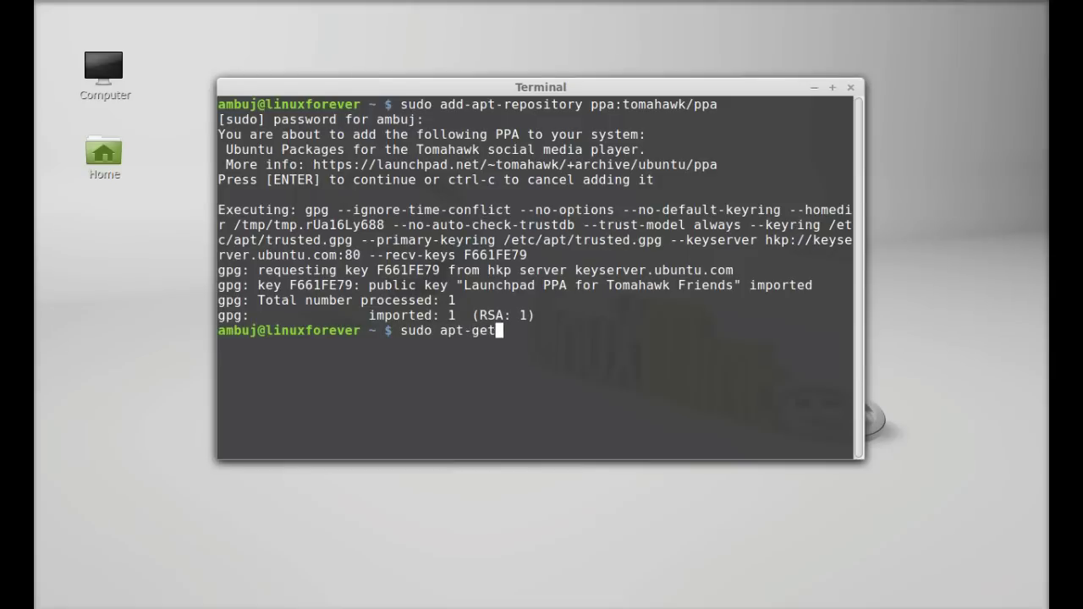
text( update)
key(Return)
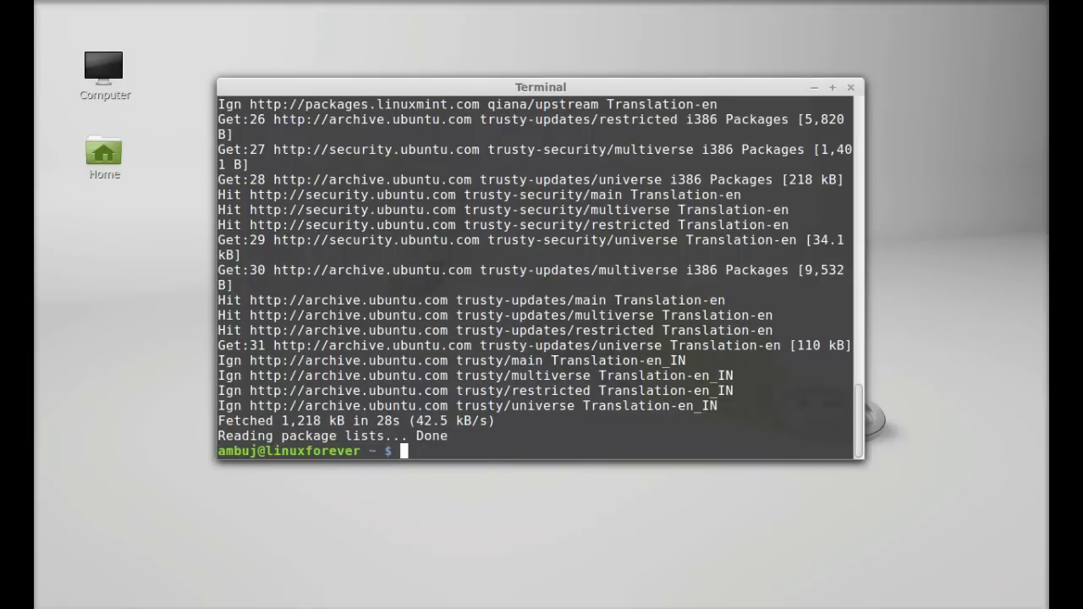
Step: Install the tomahawk package with sudo apt-get install tomahawk and agree to continue
text(sudo apt-)
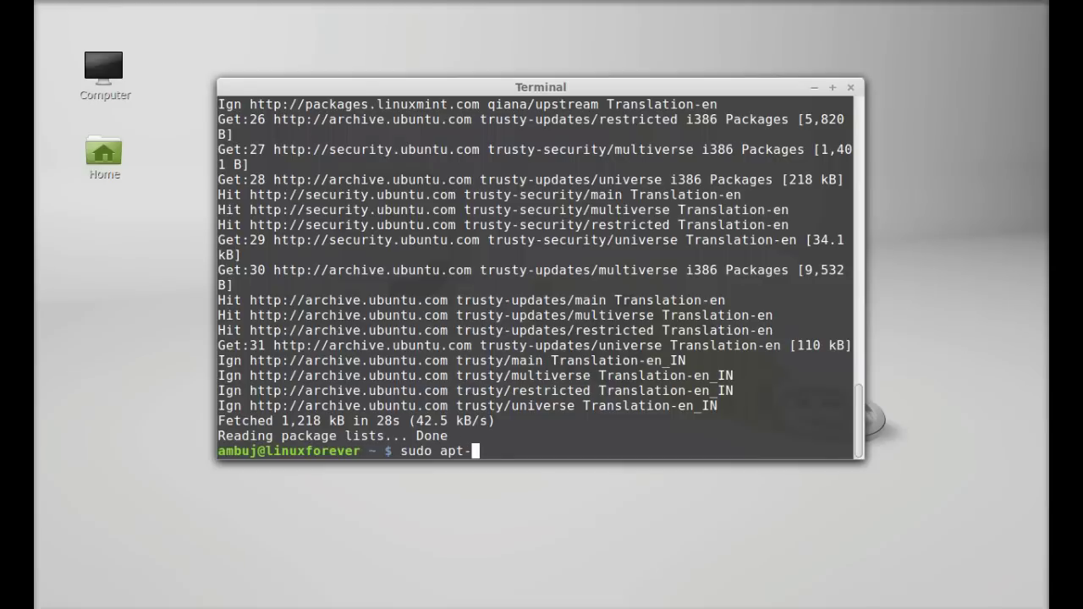
text(get insta)
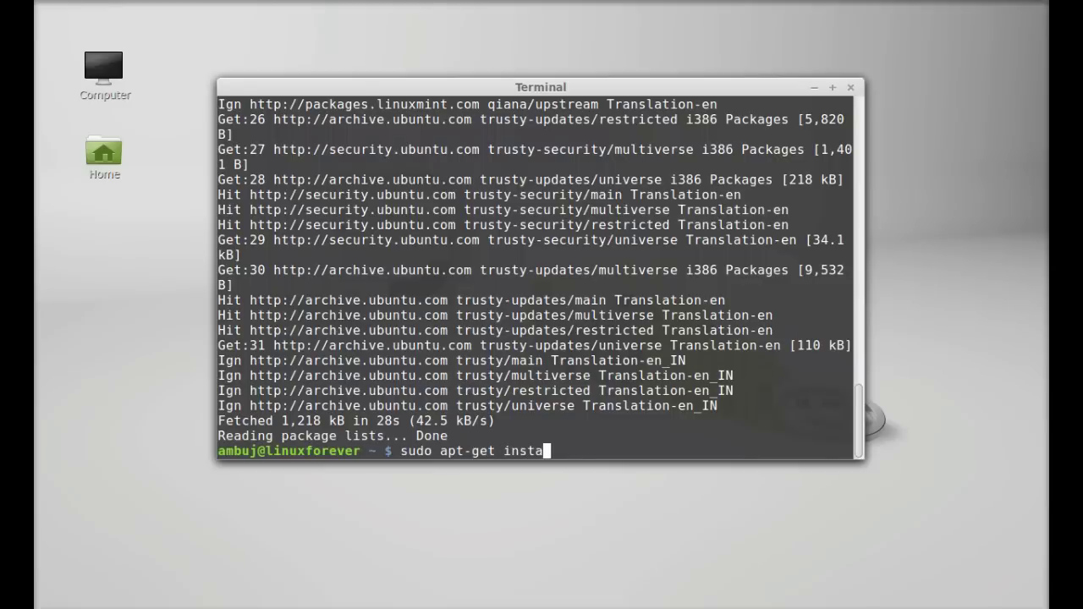
text(ll tomahawk)
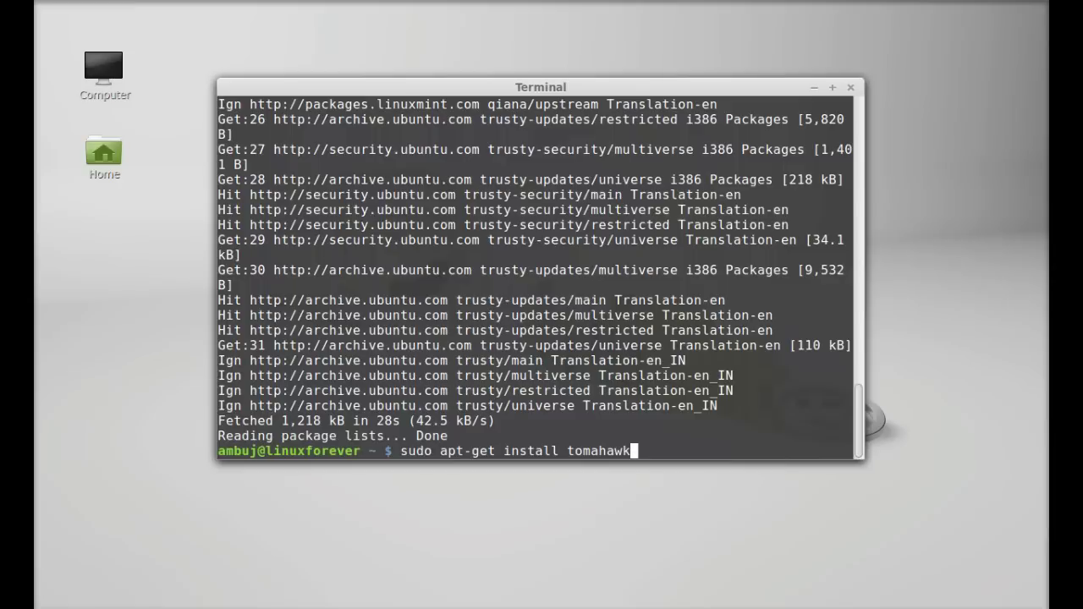
key(Return)
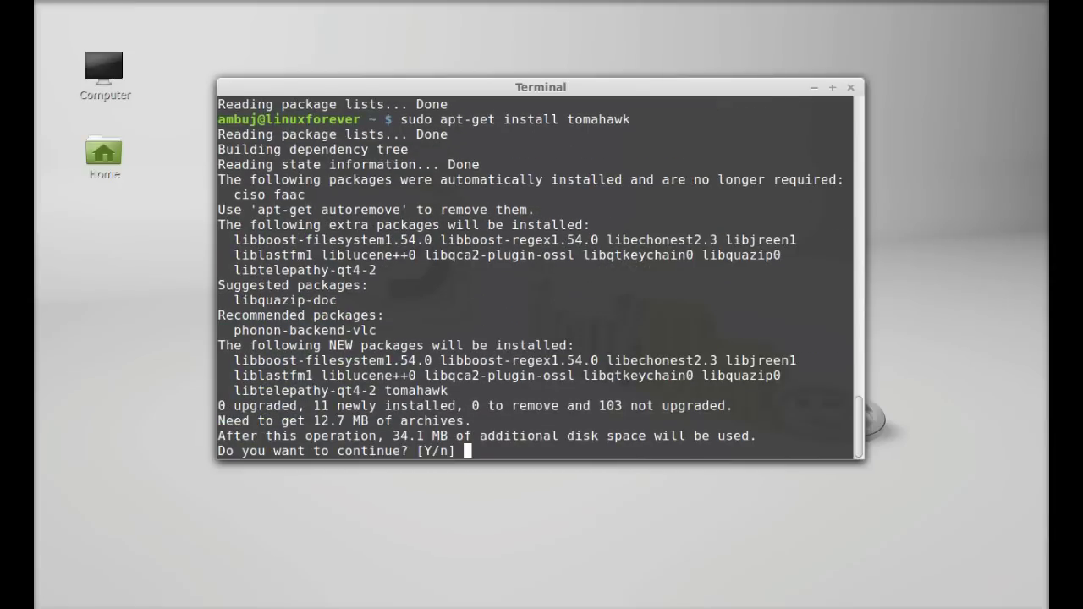
text(y)
key(Return)
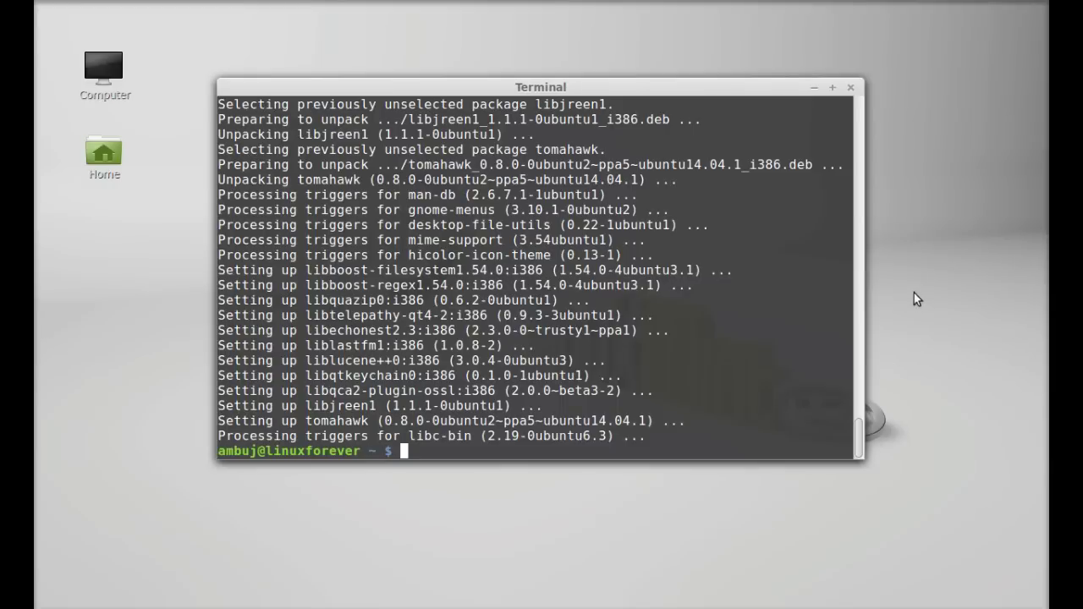
Step: Close the terminal, find Tomahawk among the installed applications by searching "toma", and launch it
click(849, 88)
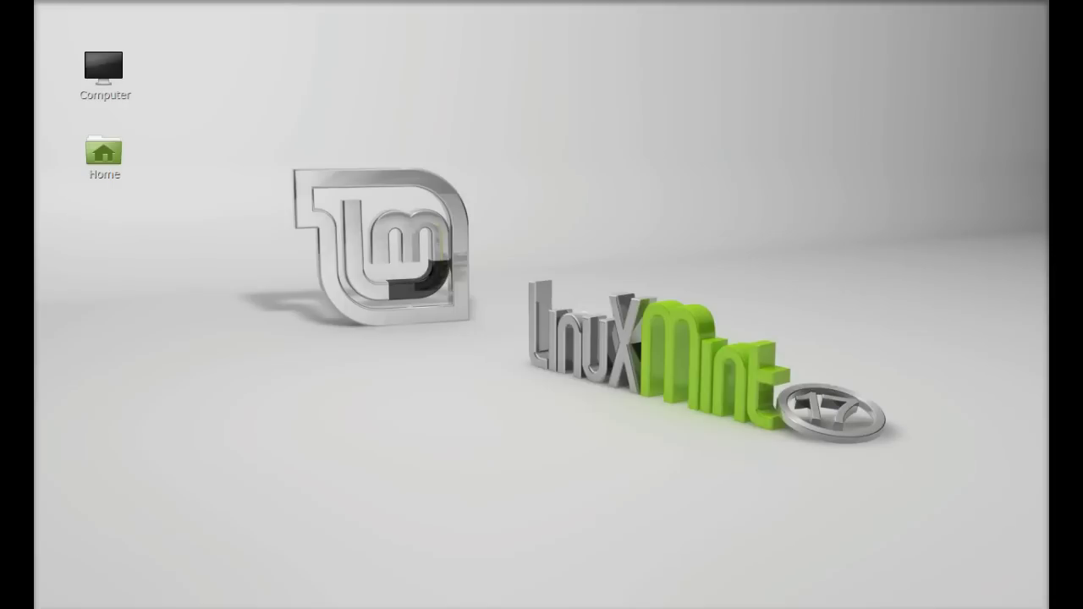
click(51, 606)
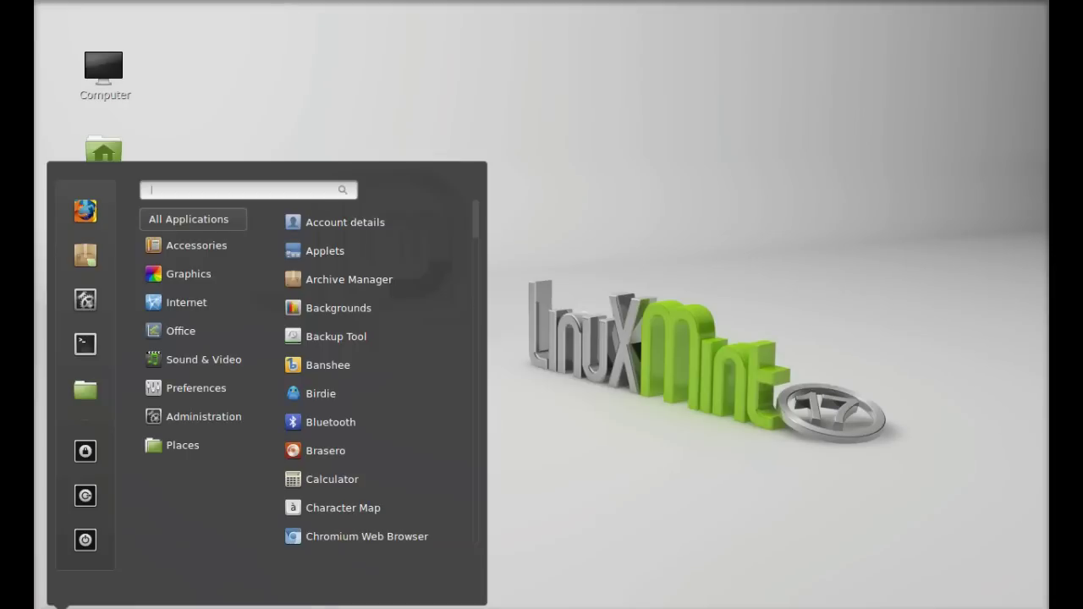
text(toma)
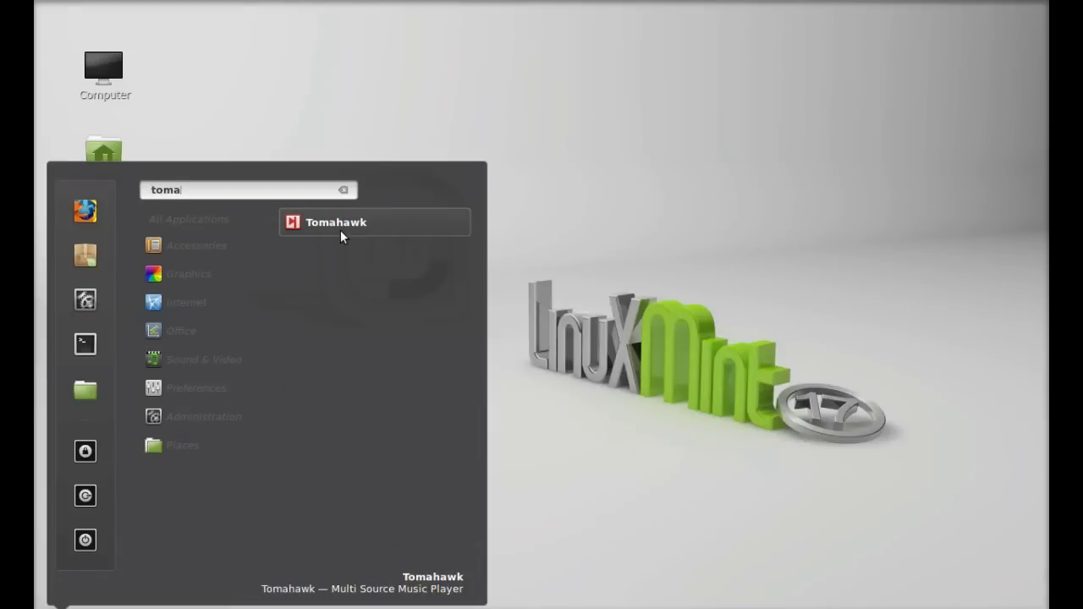
click(340, 229)
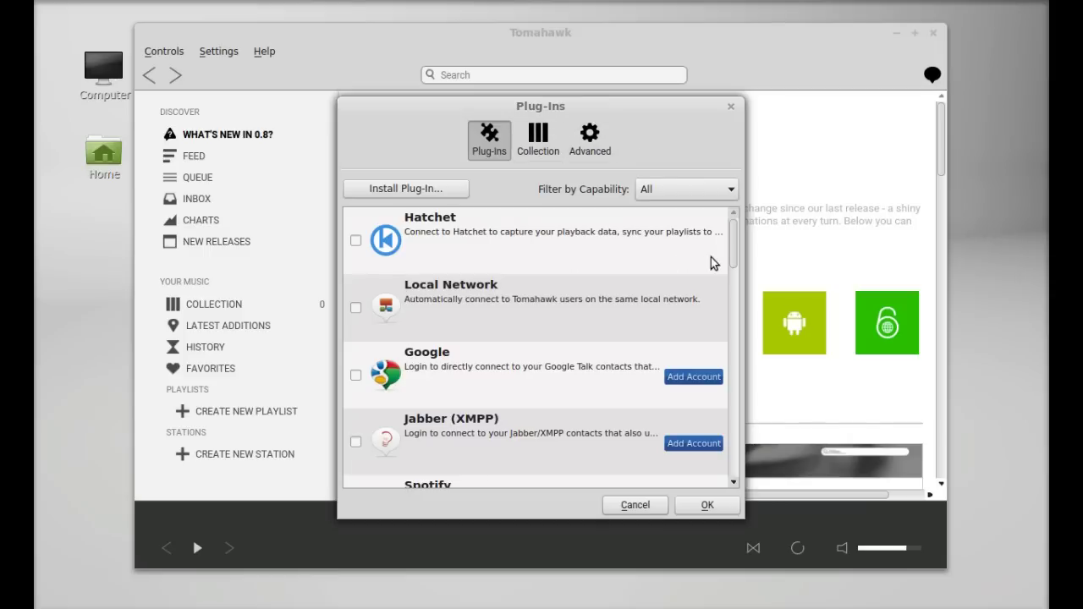
Step: Enable the SoundCloud, Last.Fm, Spotify, 4Shared and Subsonic plug-ins and accept the plug-in settings
drag(732, 254, 723, 307)
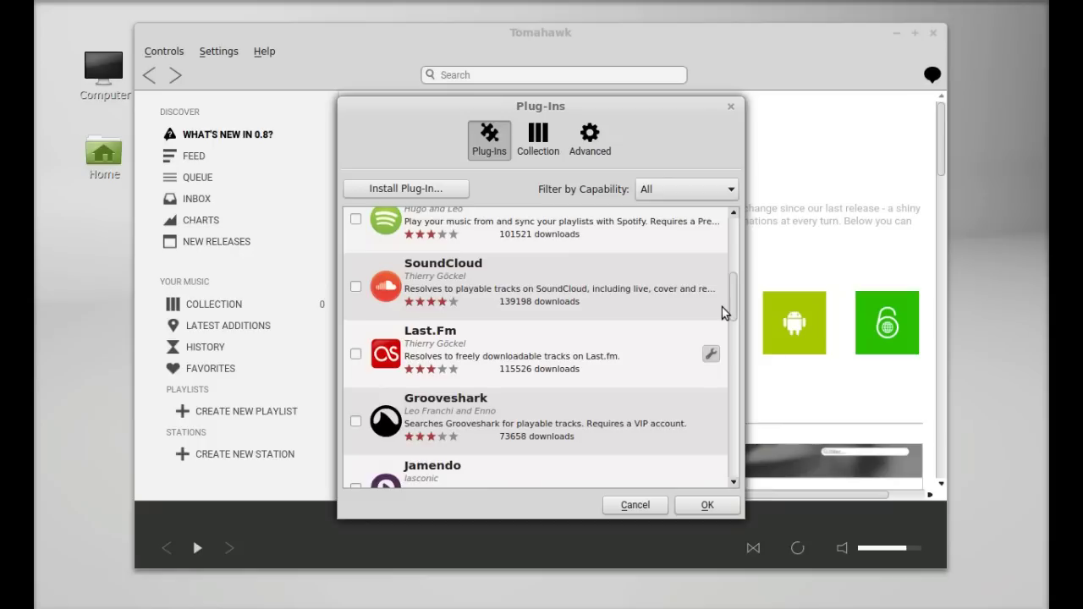
click(357, 288)
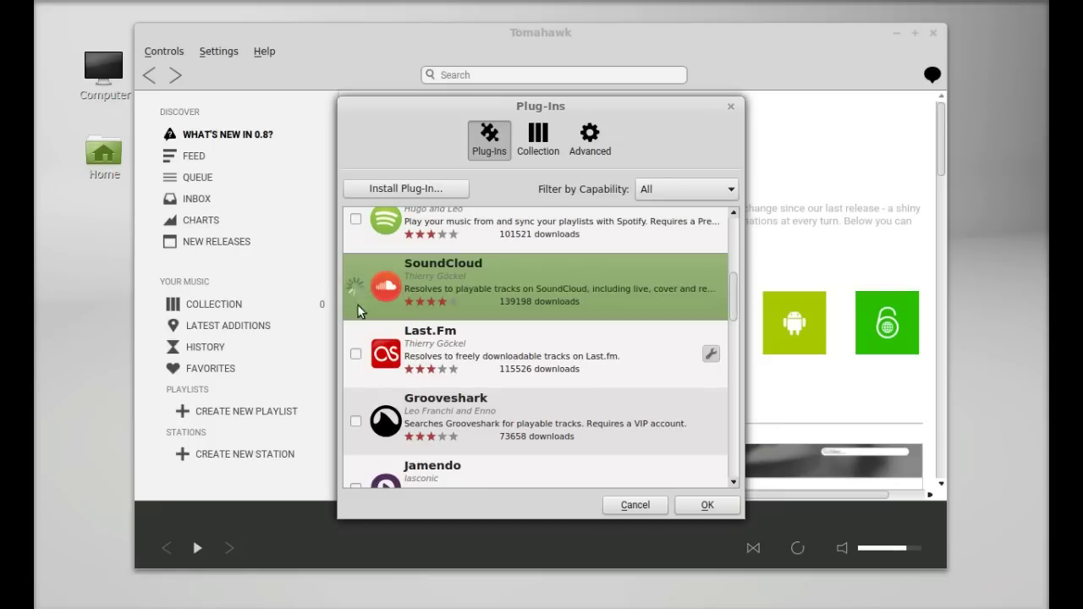
click(355, 355)
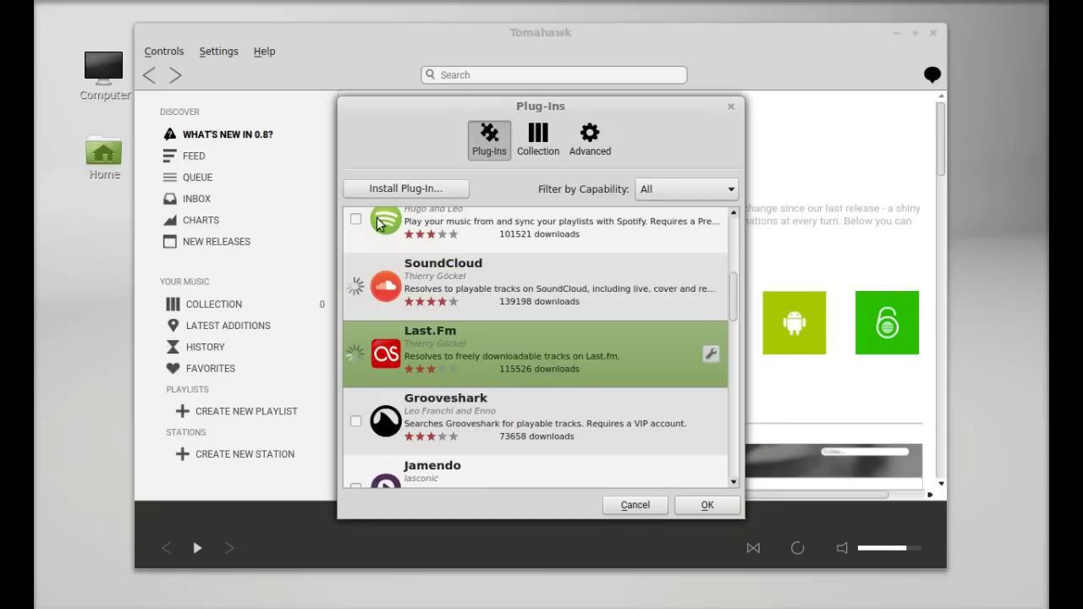
click(401, 242)
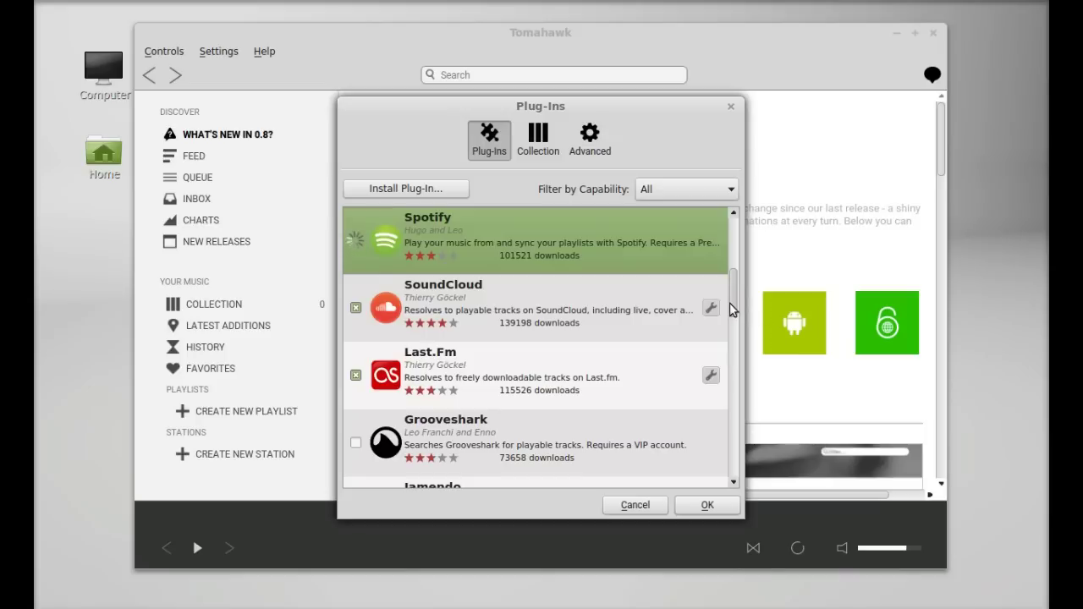
scroll(542, 381, down, 8)
click(354, 382)
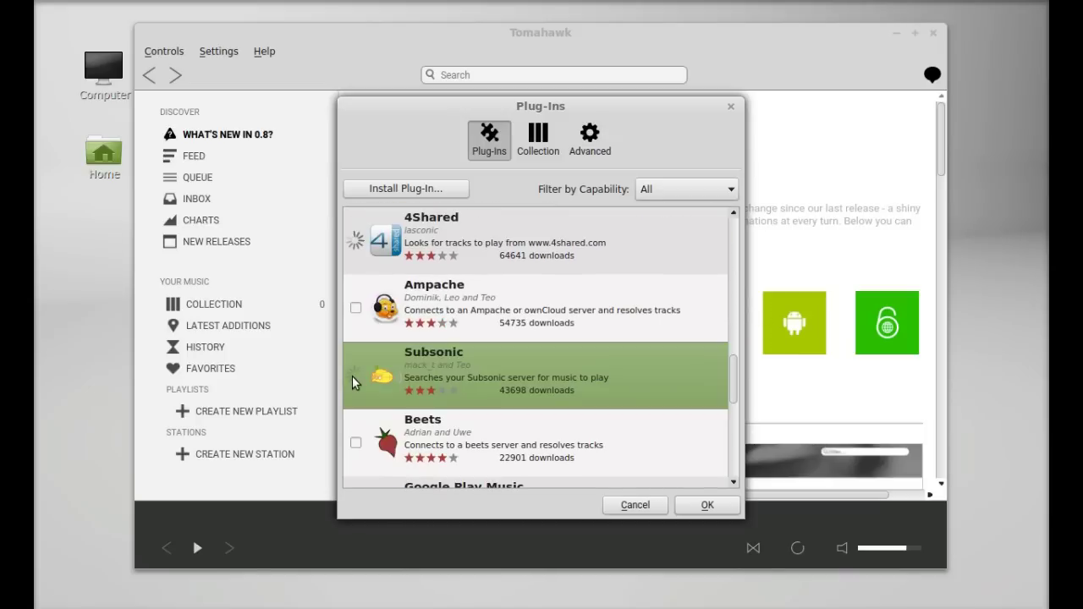
click(707, 505)
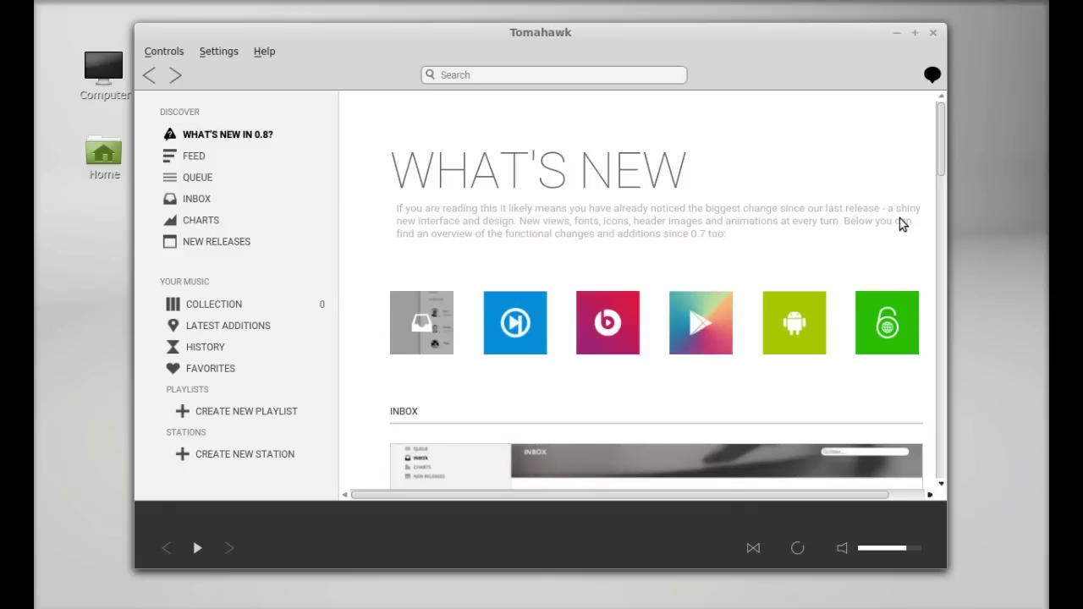
Step: Review the folders scanned for music in the Collection settings and look at the folder chooser without adding a folder
click(933, 76)
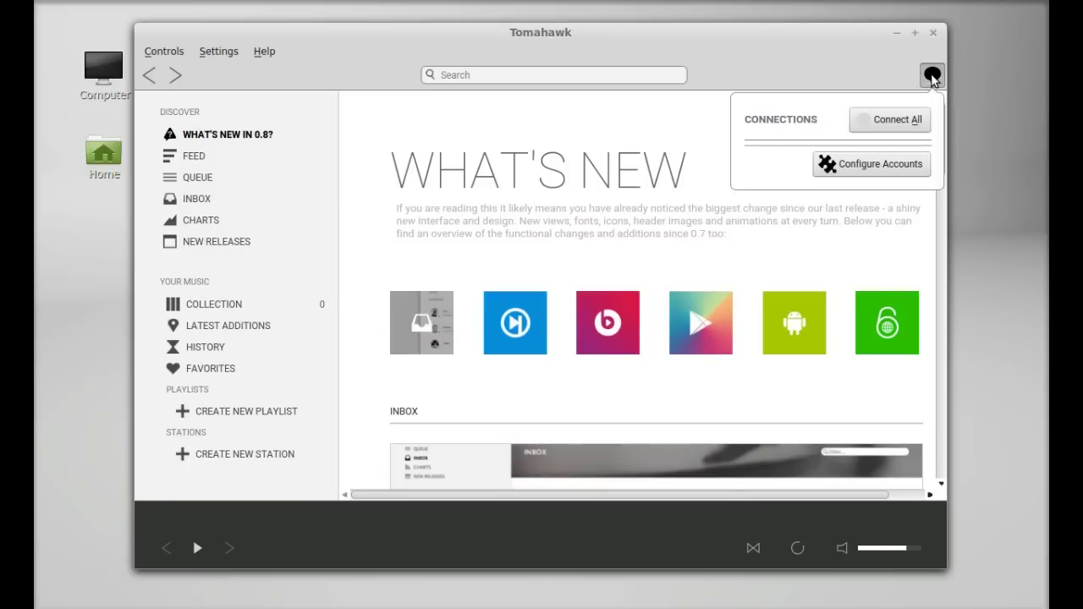
click(873, 166)
click(537, 140)
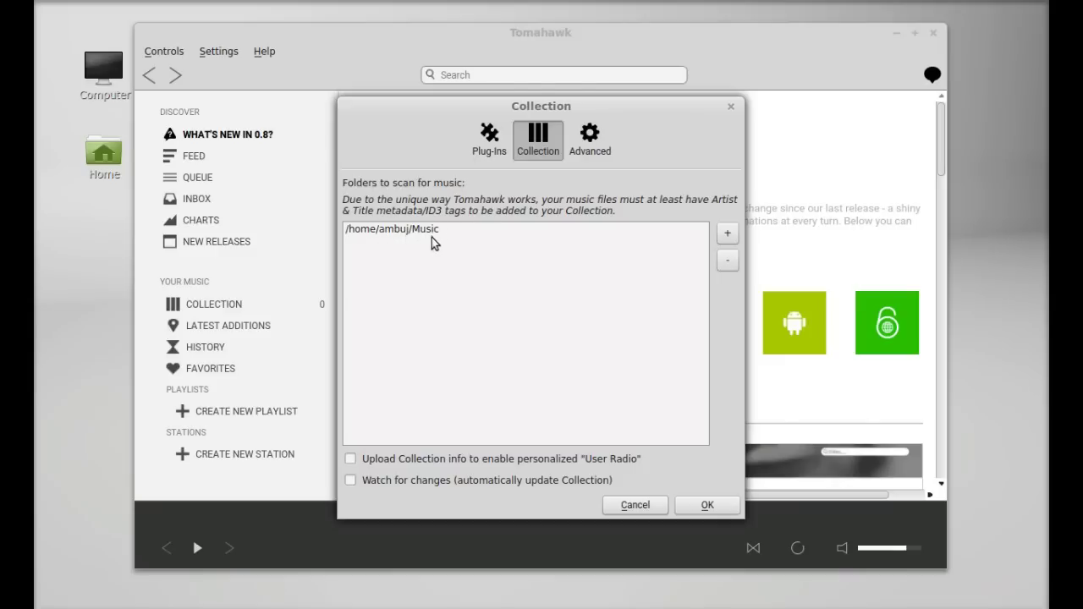
click(728, 235)
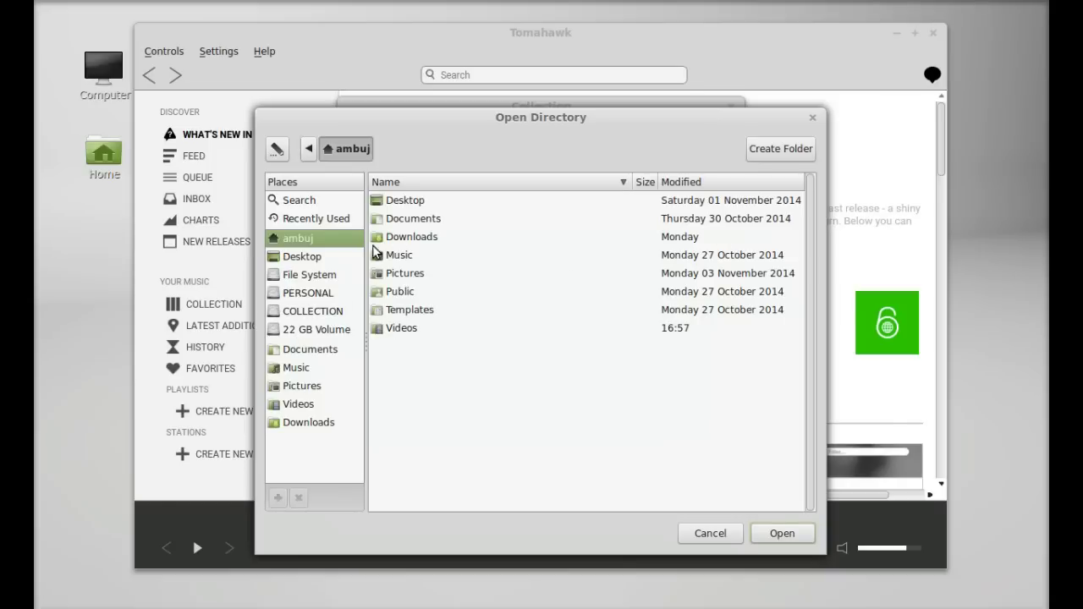
click(686, 533)
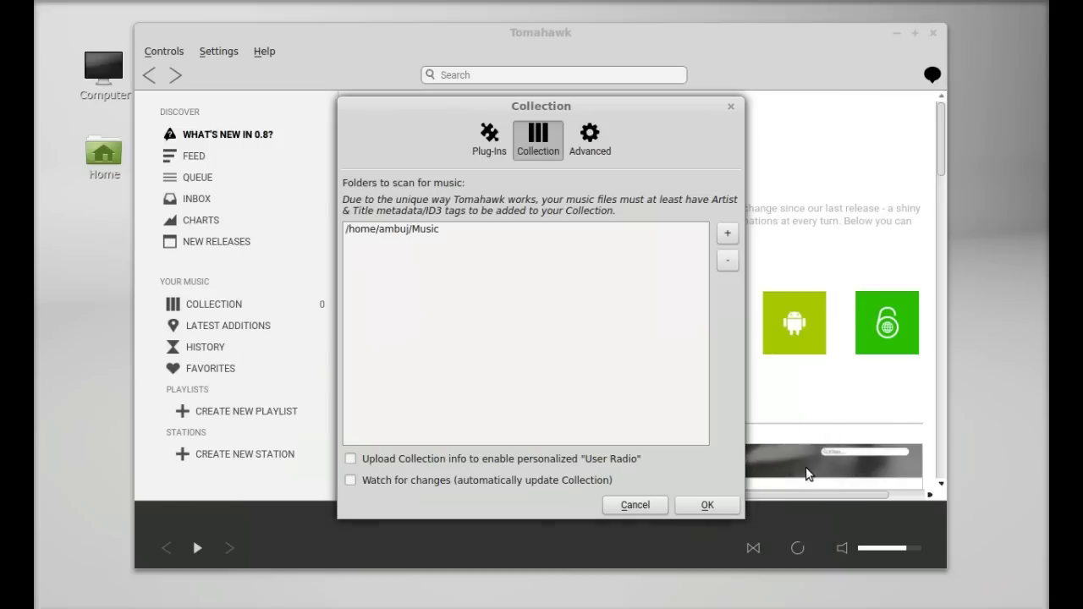
click(708, 505)
Step: Open the Charts, browse the Hype Machine most recent artists, and check the options available for George Maple
mouse_move(942, 131)
mouse_down()
mouse_move(941, 409)
mouse_move(939, 110)
mouse_up()
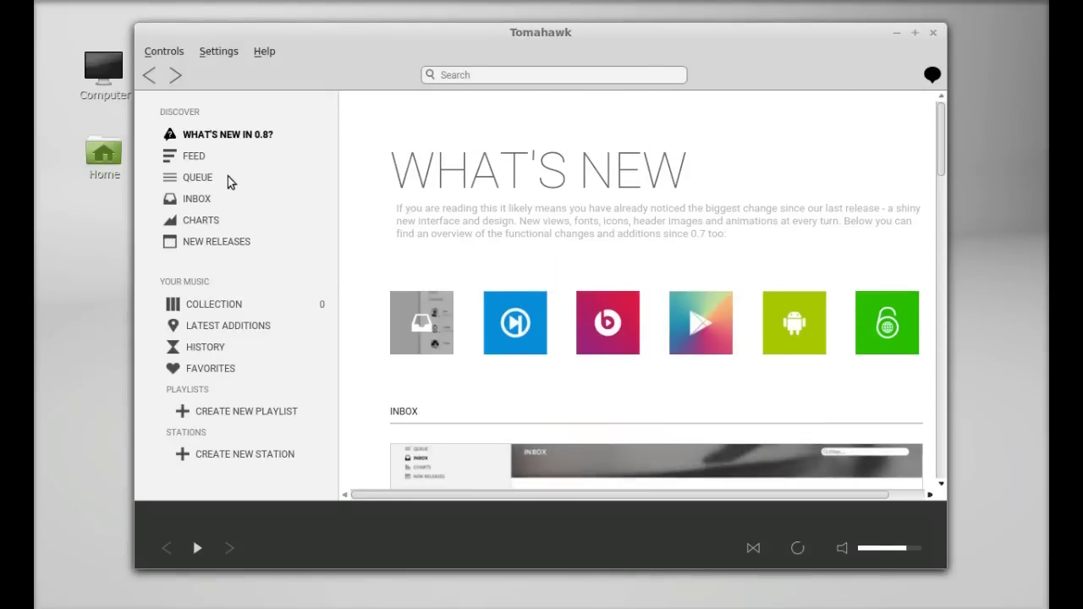
click(200, 224)
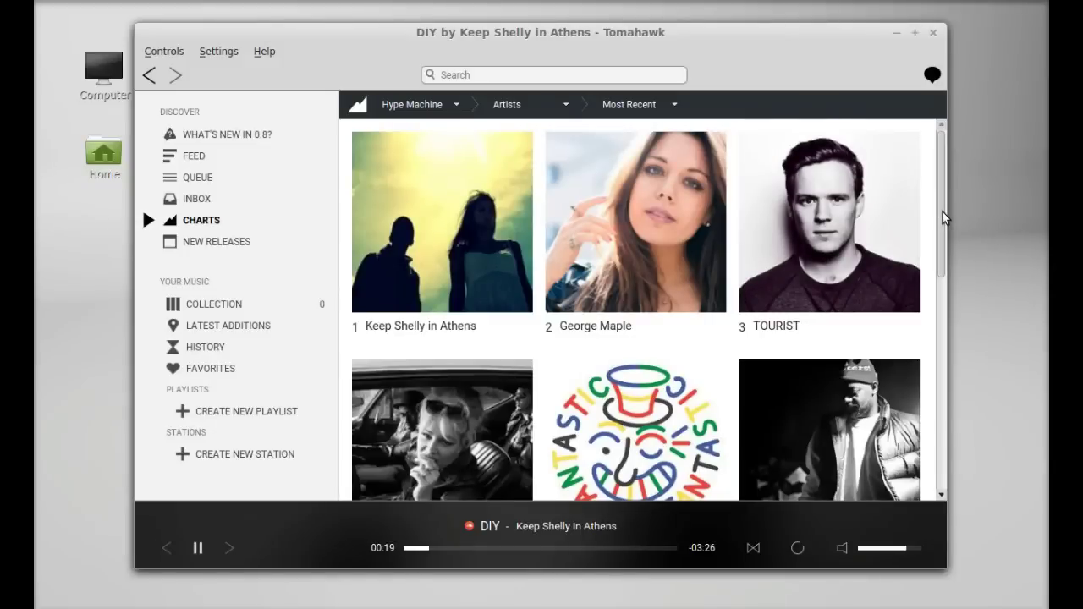
drag(941, 211, 941, 238)
scroll(790, 400, up, 2)
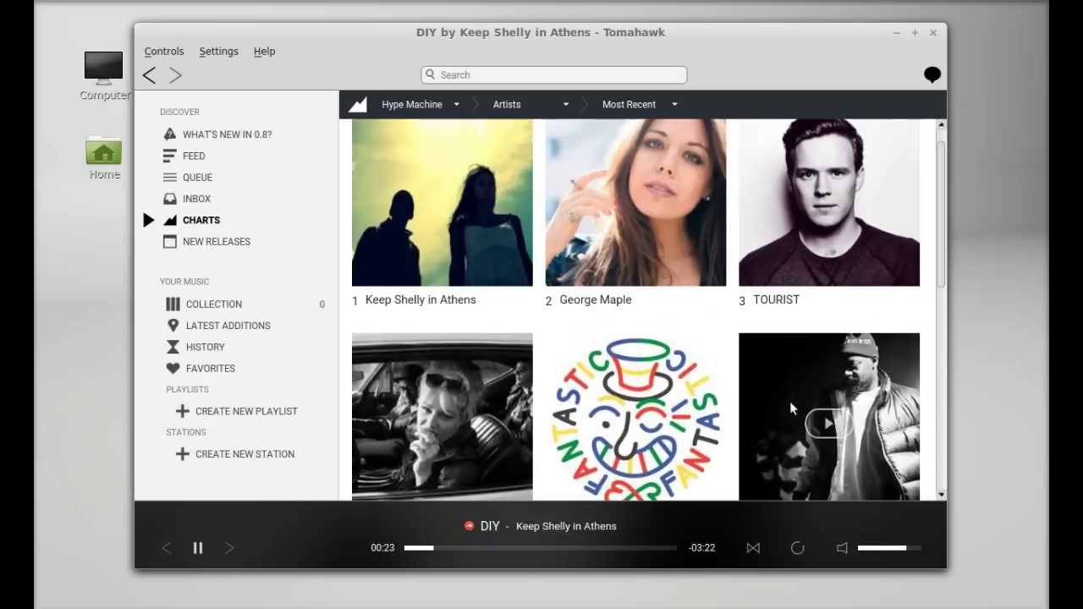
scroll(658, 228, up, 1)
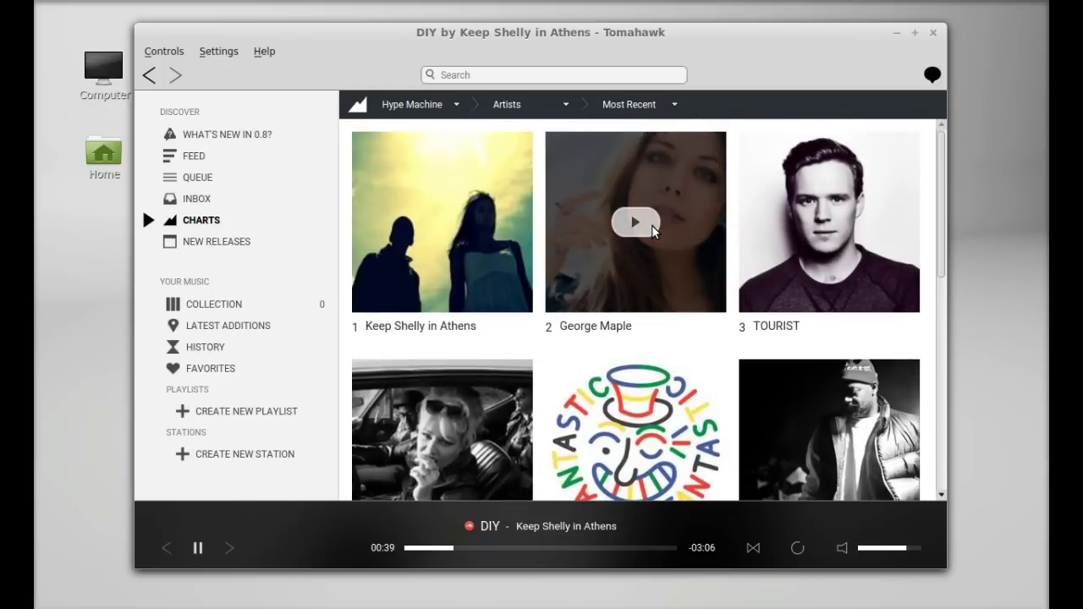
right_click(676, 266)
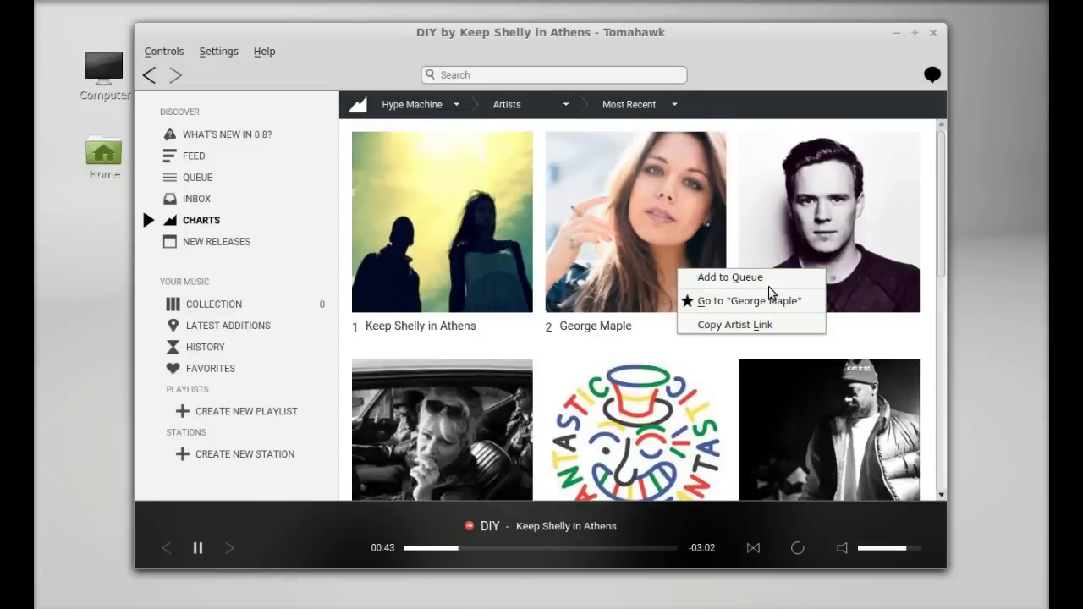
click(851, 325)
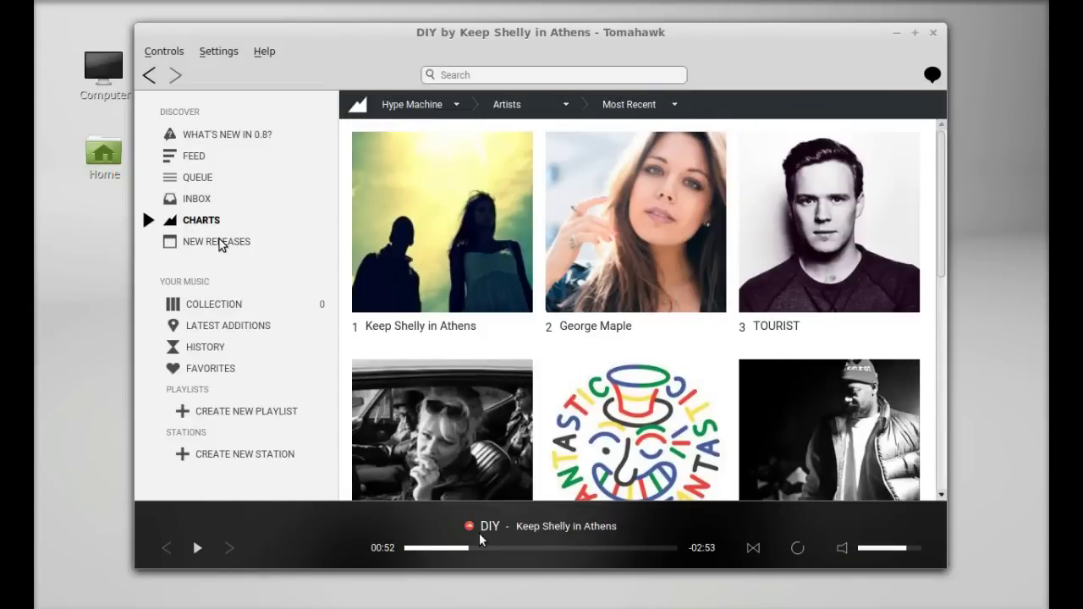
Step: Open New Releases and browse the Metacritic coming soon albums listed by date
click(222, 245)
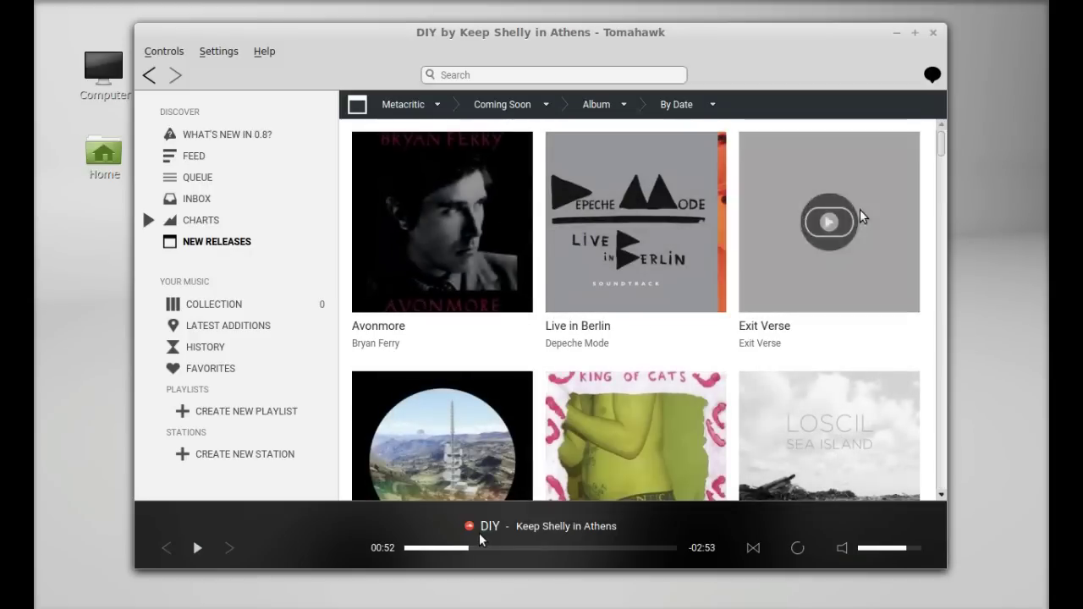
drag(941, 144, 933, 203)
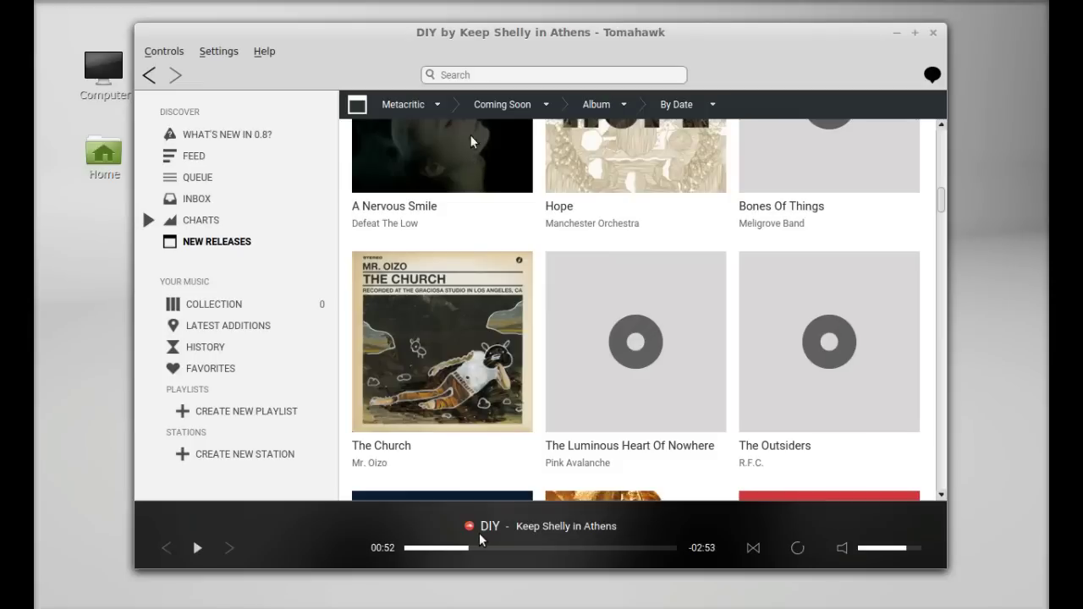
Step: Search for pitbull and look through the songs and artists in the search results
click(467, 74)
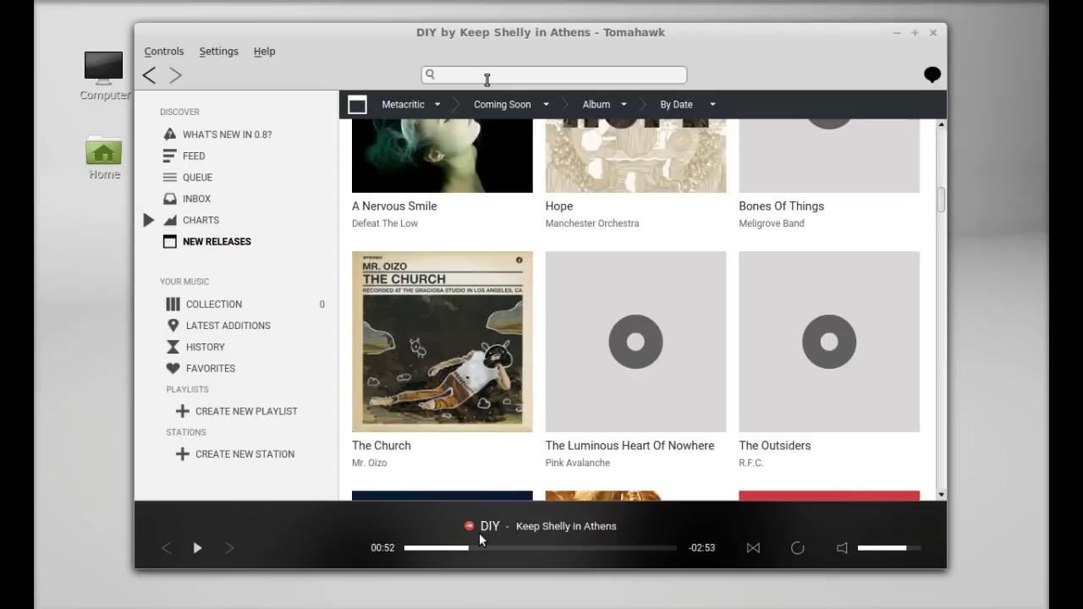
text(pitbull)
key(Return)
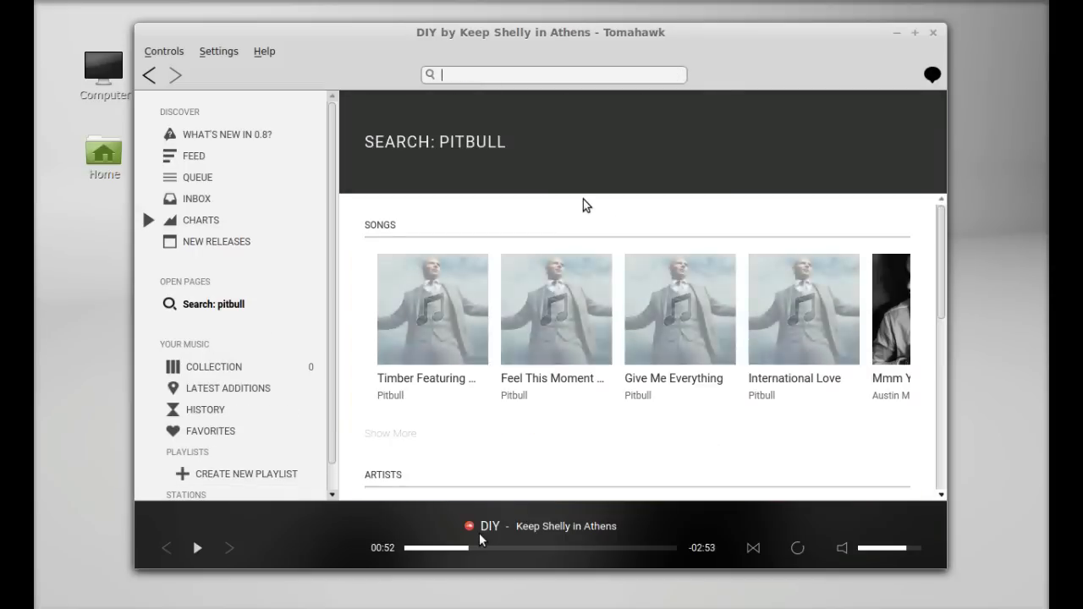
mouse_move(425, 262)
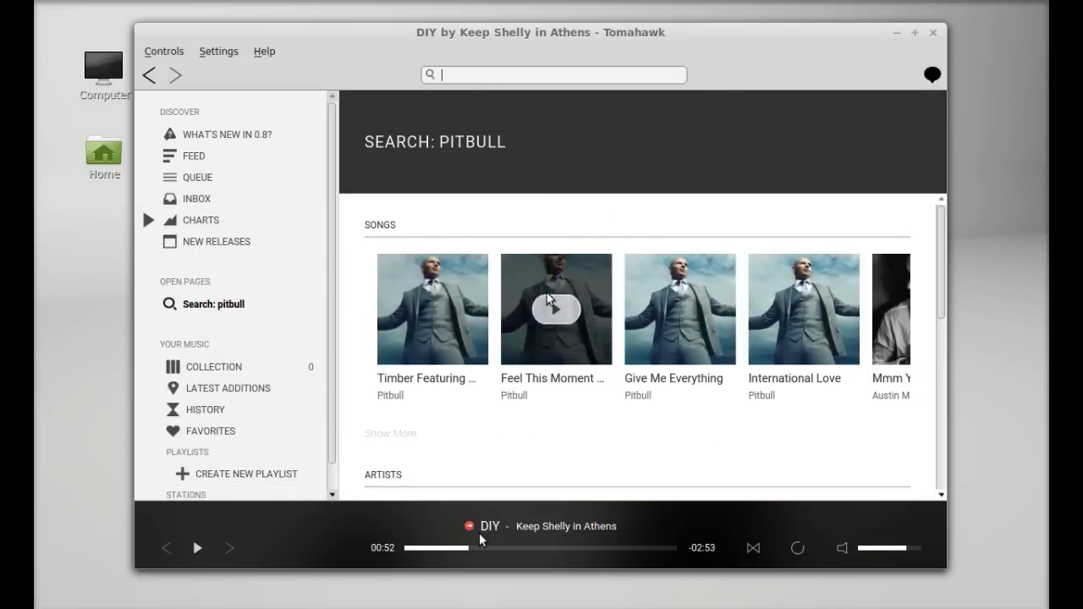
drag(938, 290, 935, 370)
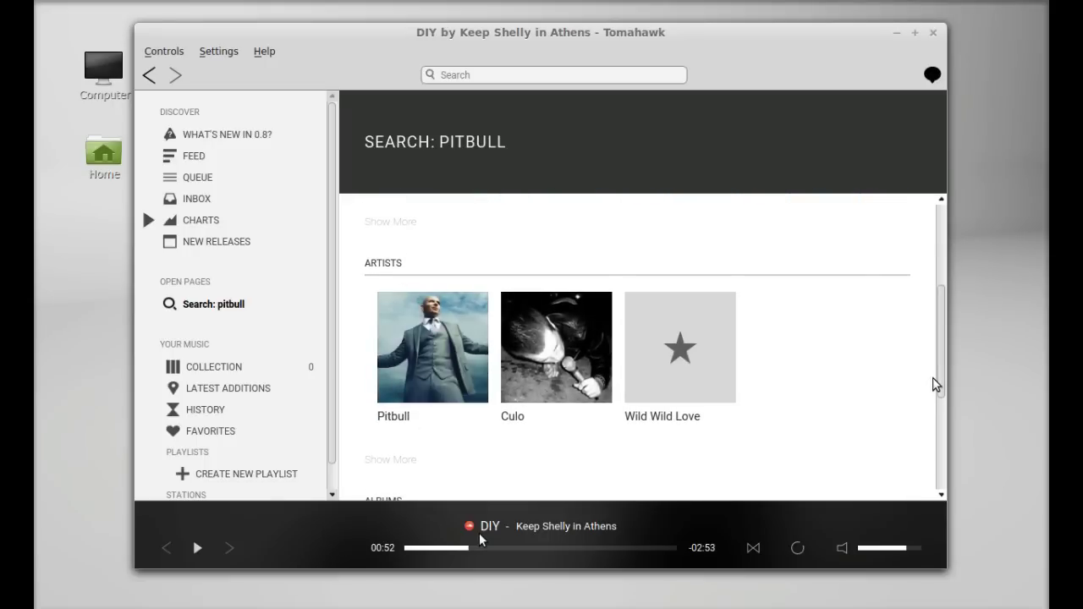
scroll(581, 440, up, 3)
Step: Play Pitbull's Feel This Moment from the search results, pause it after a few seconds, and close the player window
mouse_move(540, 332)
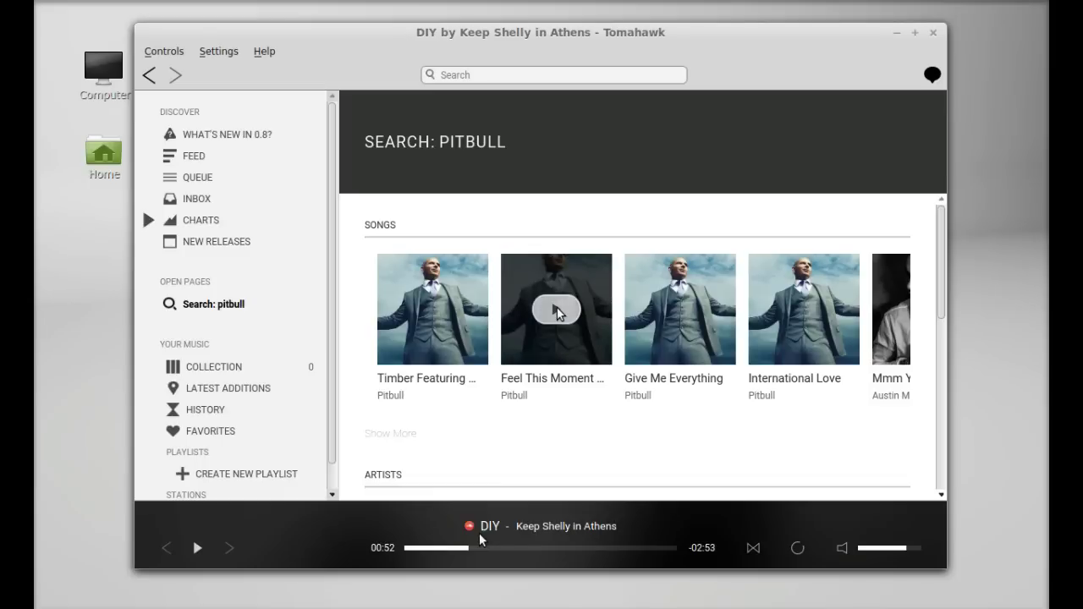
click(556, 312)
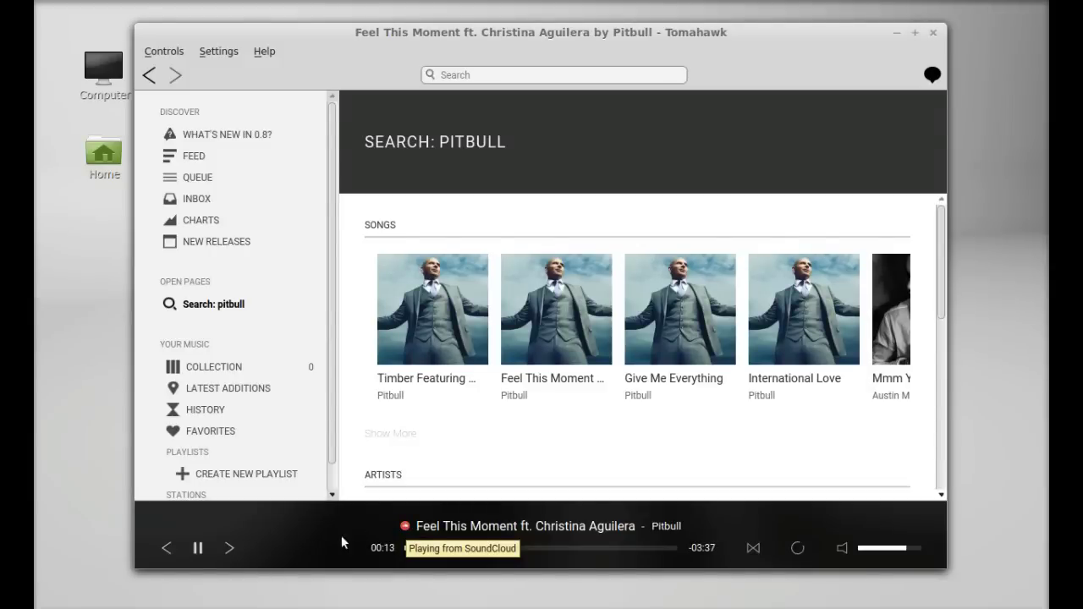
click(199, 548)
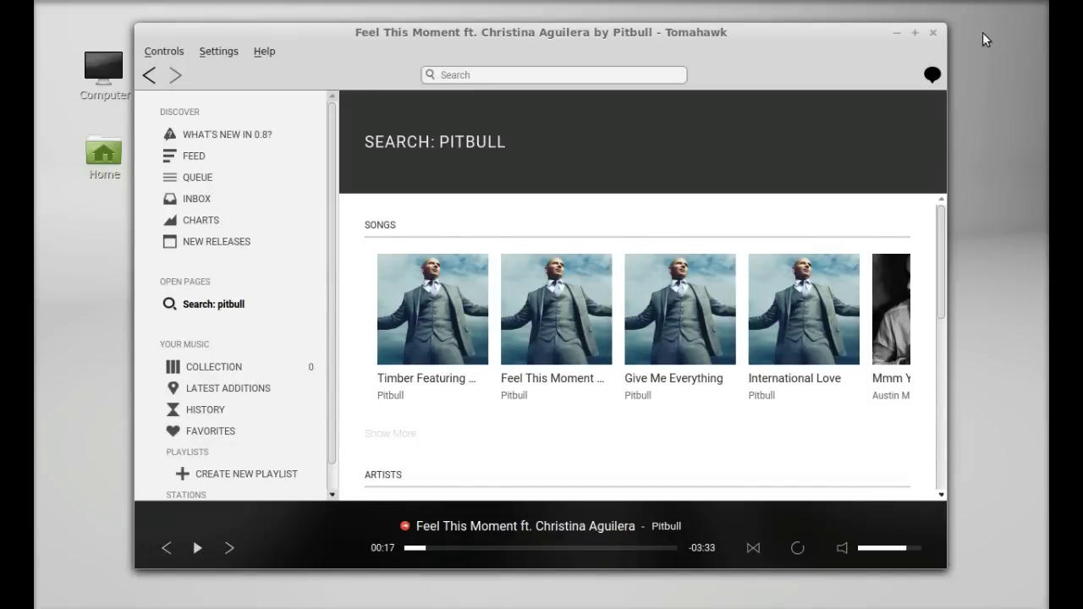
click(933, 34)
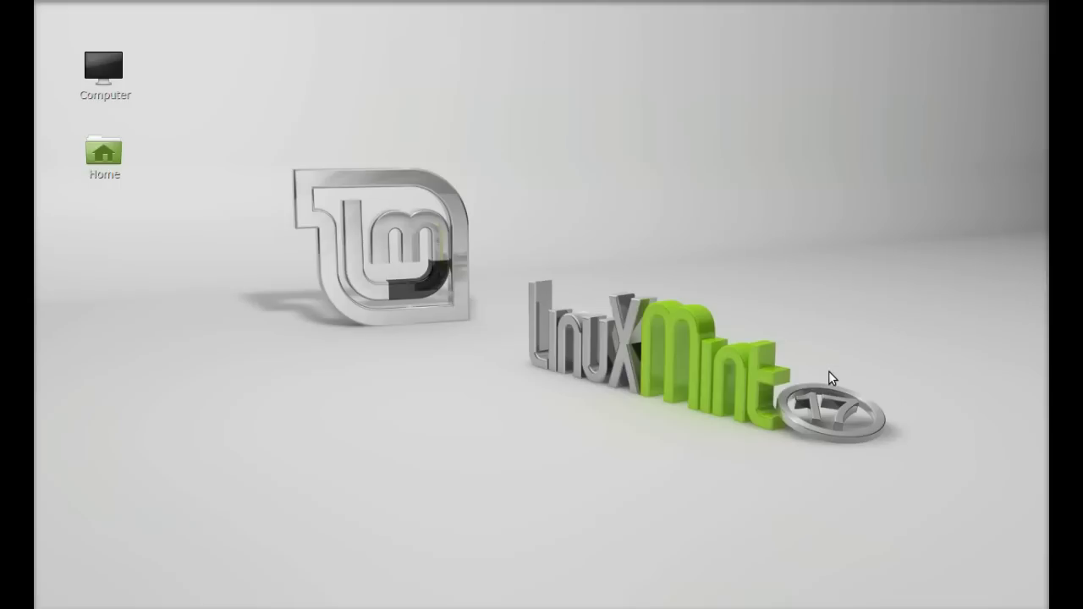